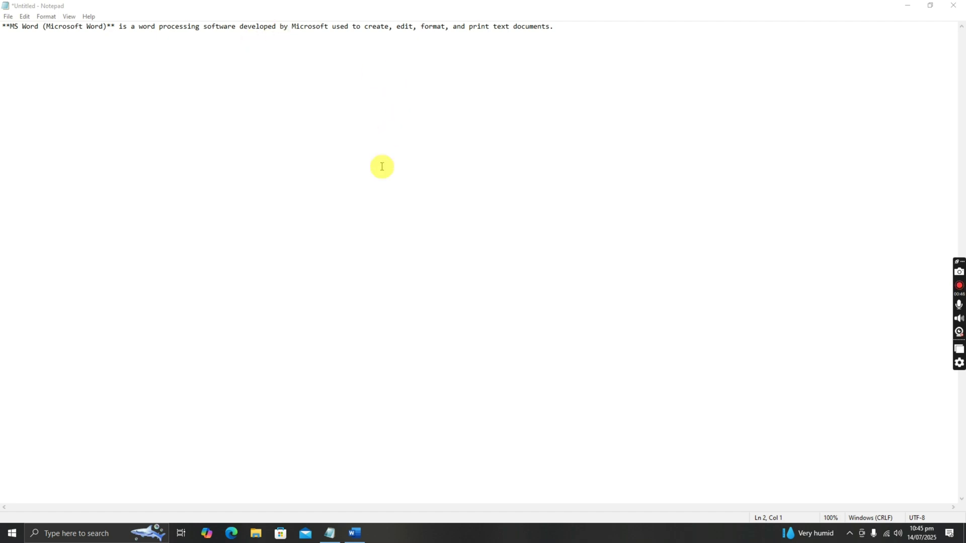
# - Switch to Word and create a new blank document
pyautogui.click(356, 533)
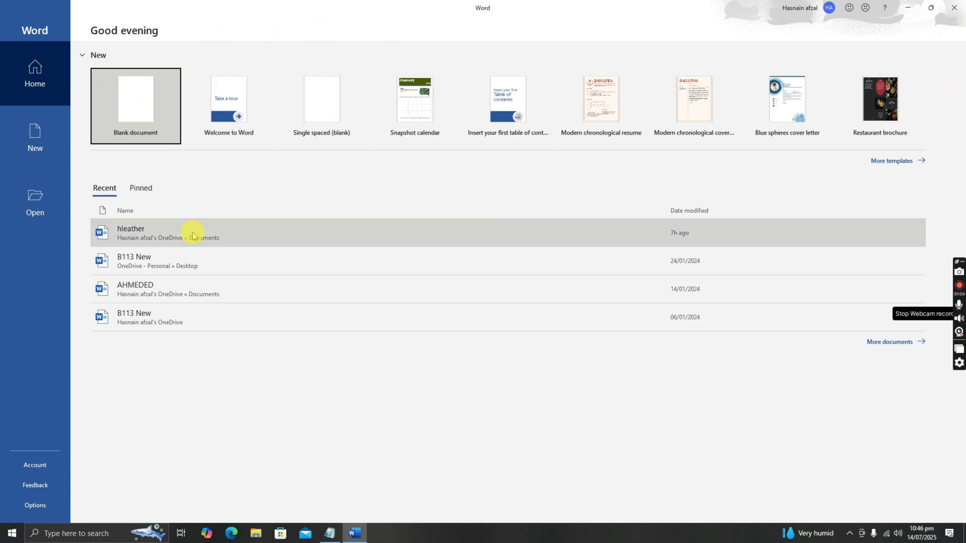
pyautogui.click(230, 398)
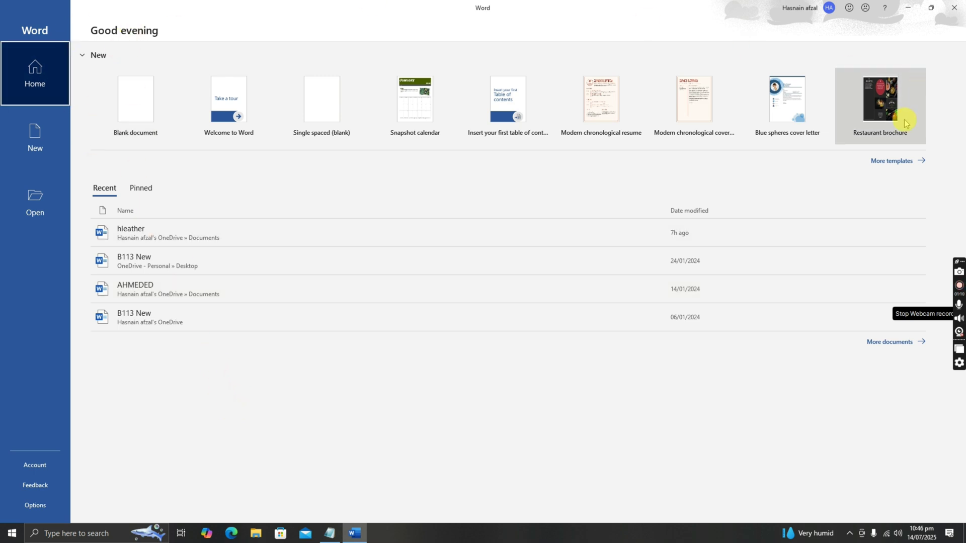
pyautogui.click(133, 130)
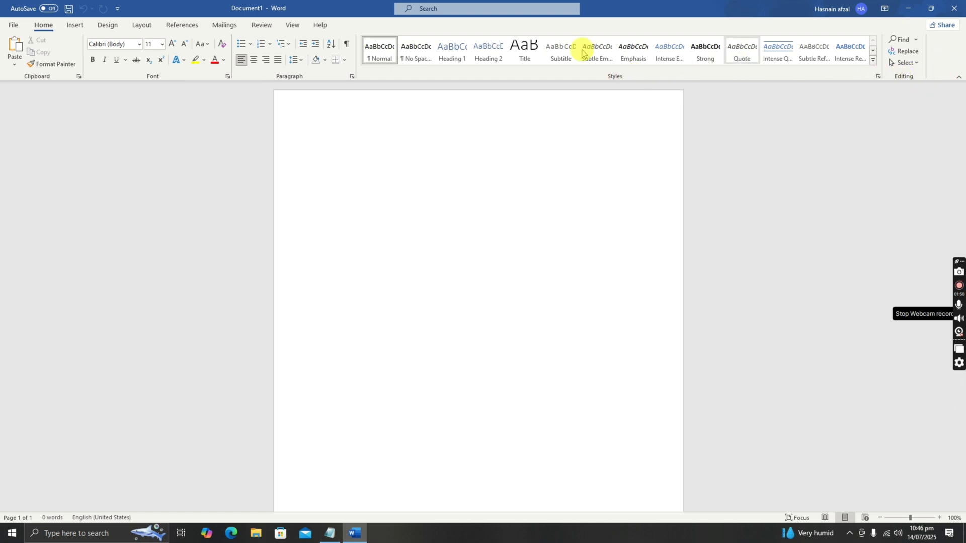
# - Look over the commands for inserting content and examine the Clipboard pane's stored item, closing the pane when done
pyautogui.click(66, 29)
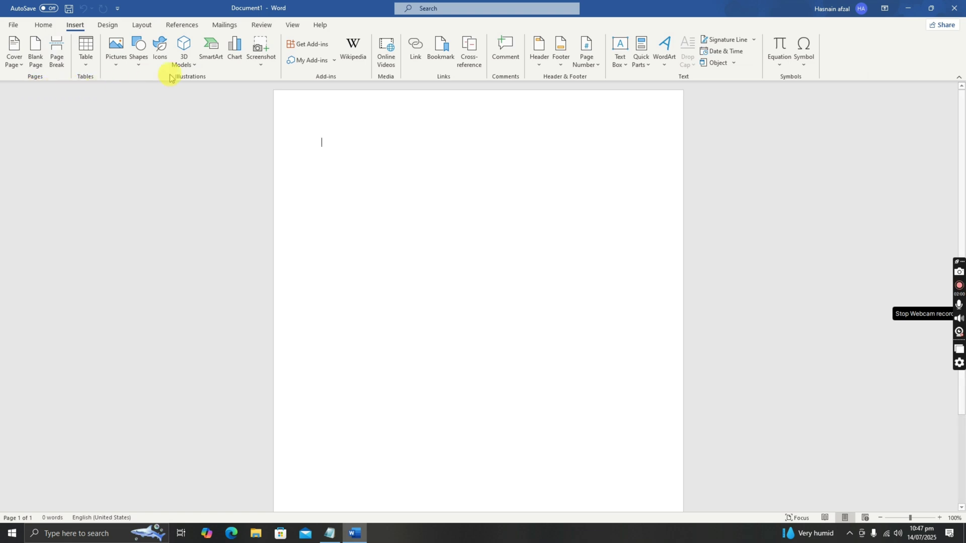
pyautogui.click(44, 26)
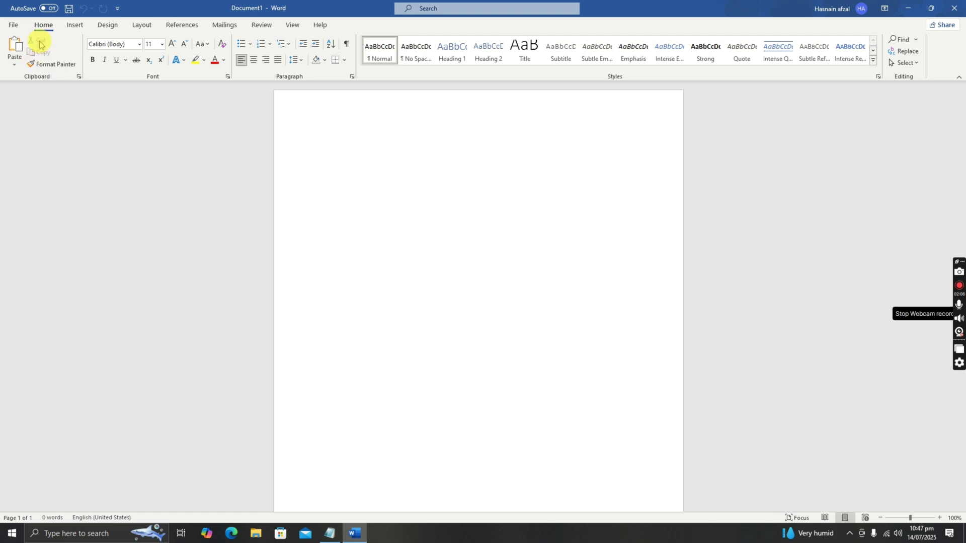
pyautogui.click(79, 77)
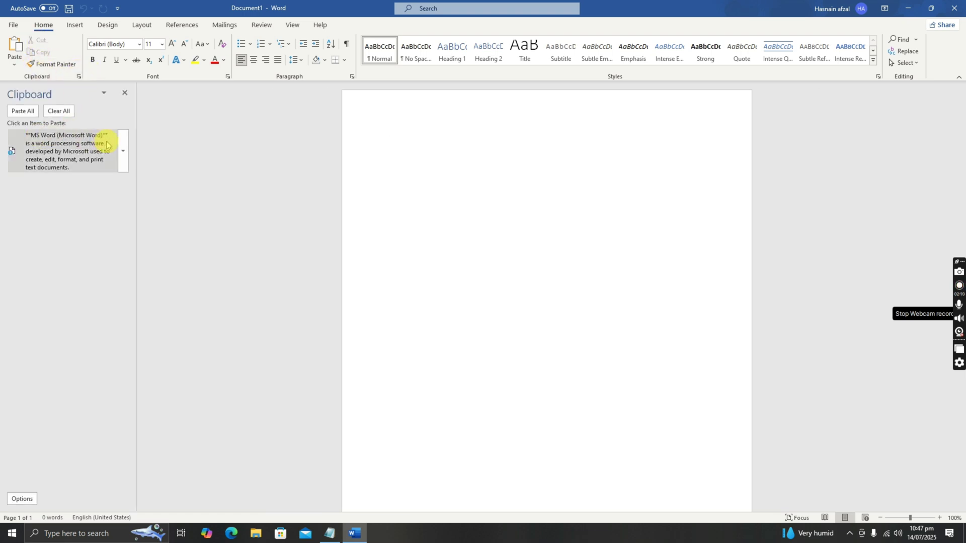
pyautogui.click(124, 93)
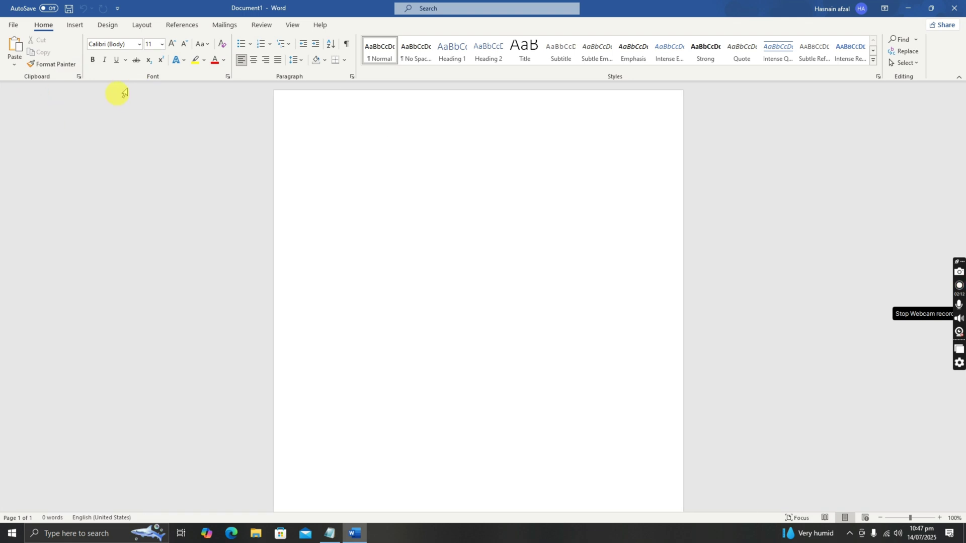
pyautogui.click(74, 25)
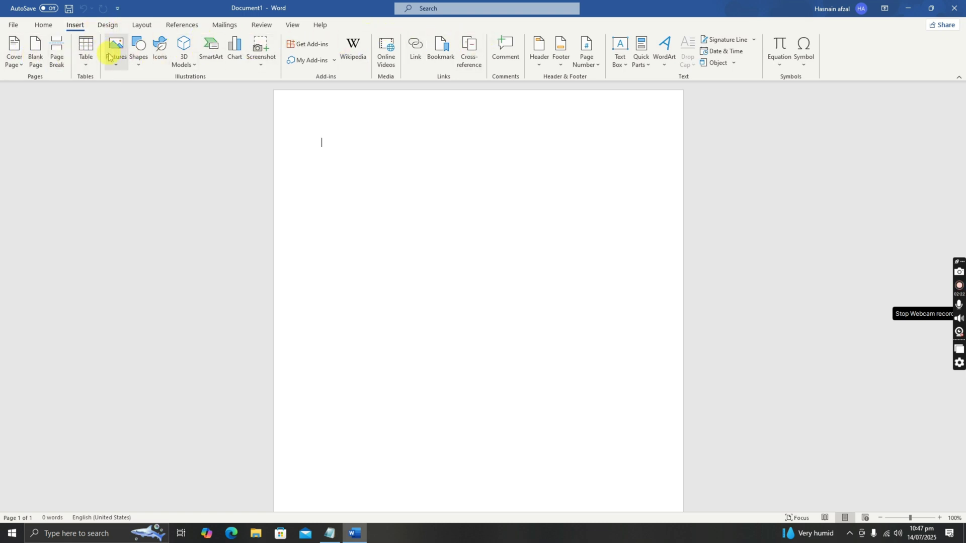
pyautogui.click(42, 82)
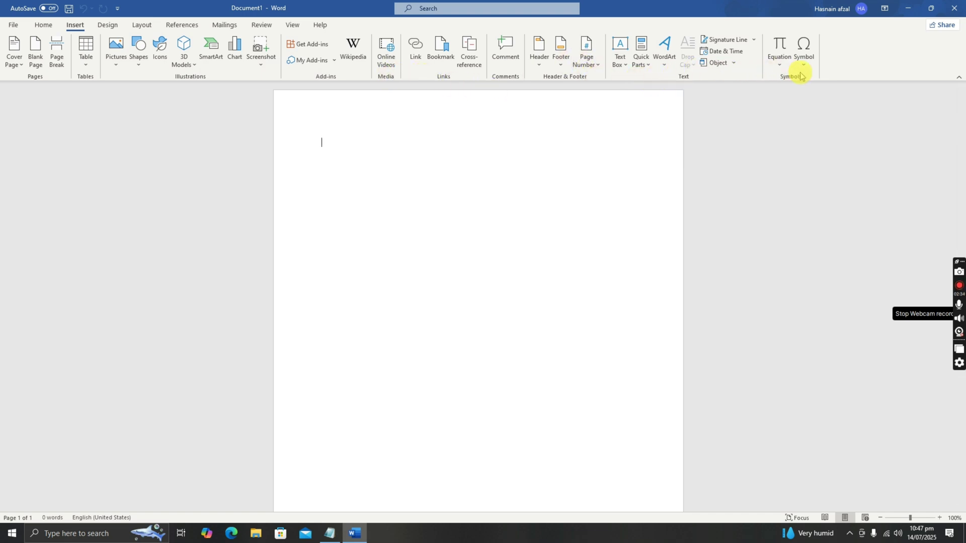
# - Examine the document design options, including the theme gallery and the theme color sets
pyautogui.click(107, 25)
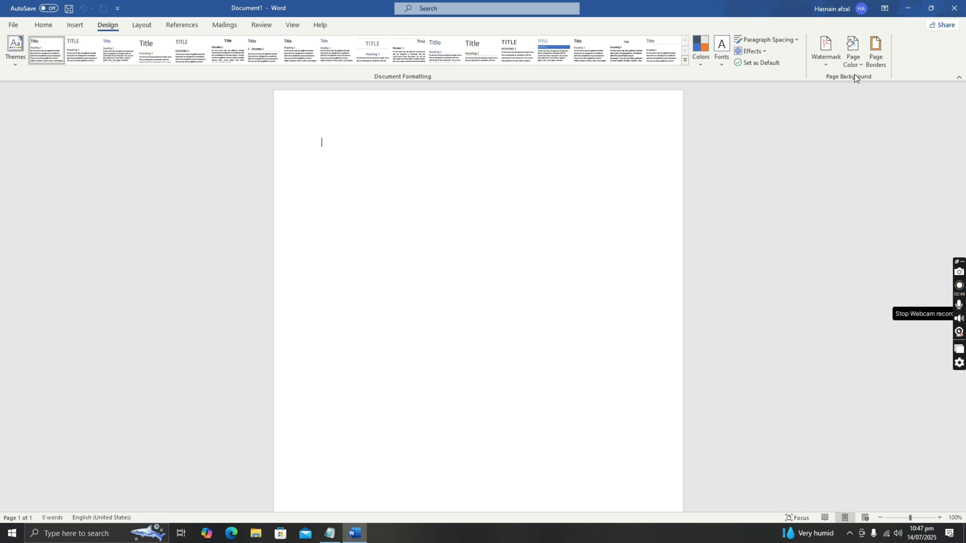
pyautogui.click(869, 66)
pyautogui.click(15, 54)
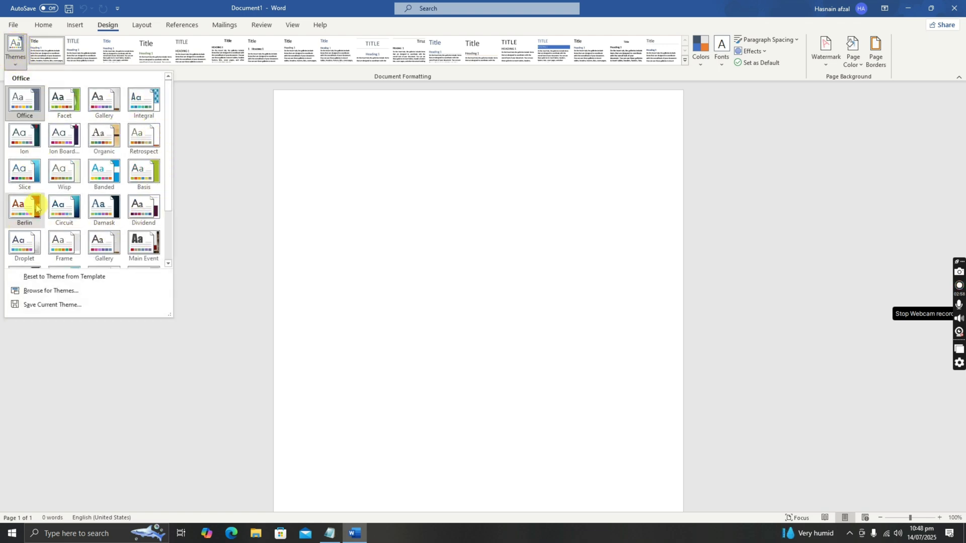
pyautogui.click(213, 155)
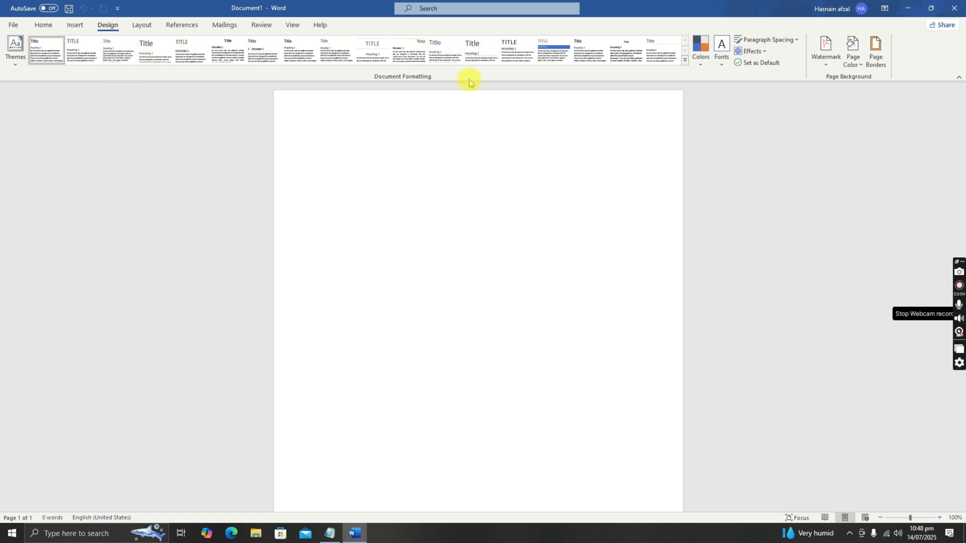
pyautogui.click(704, 50)
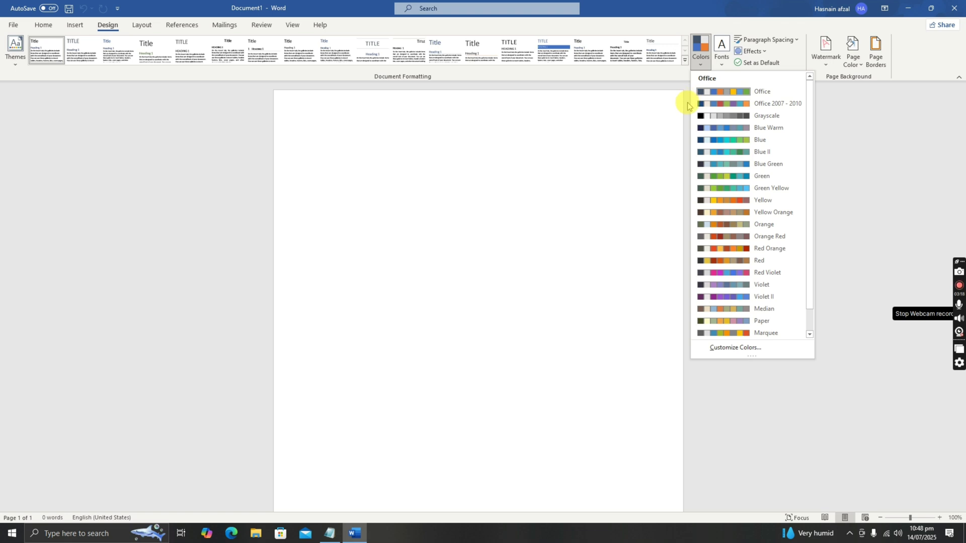
pyautogui.click(596, 126)
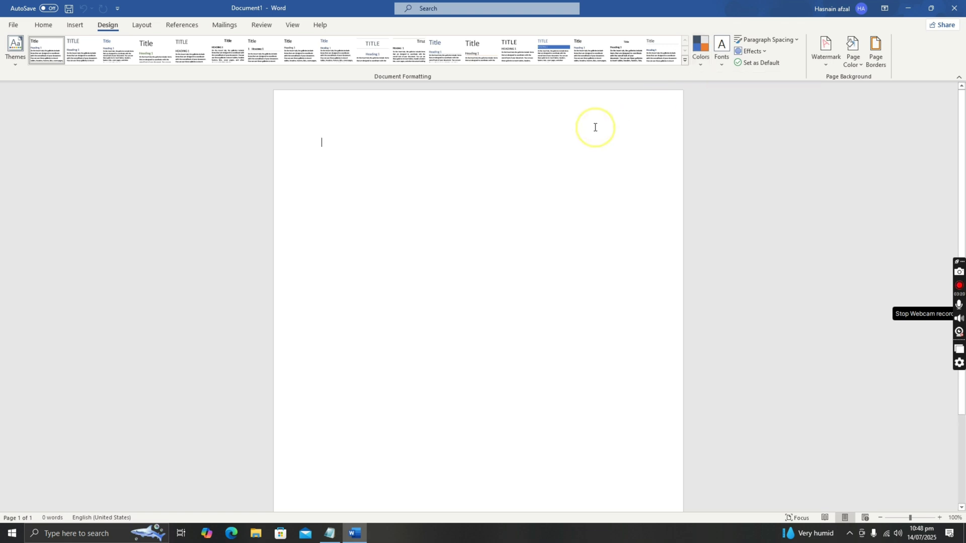
# - Add the DO NOT COPY 2 watermark to the page
pyautogui.click(830, 60)
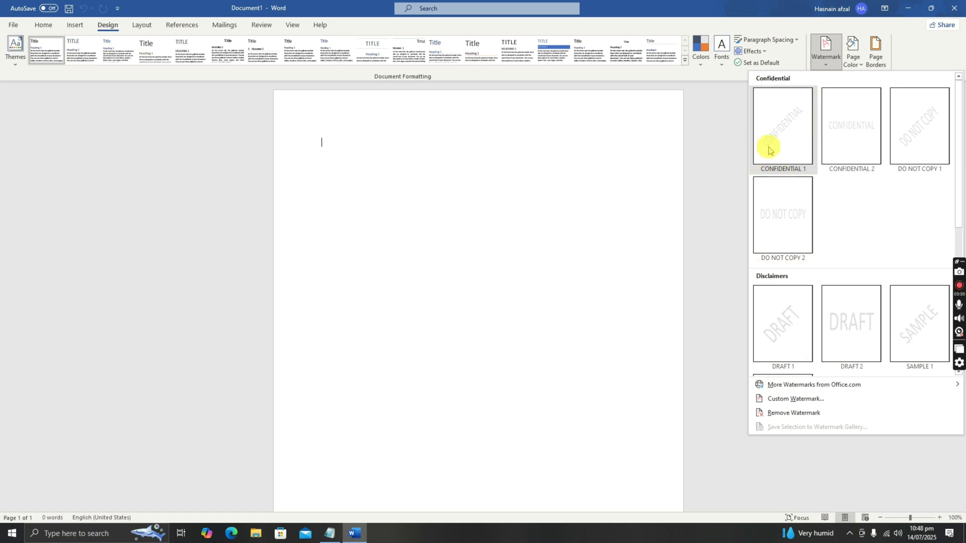
pyautogui.click(784, 217)
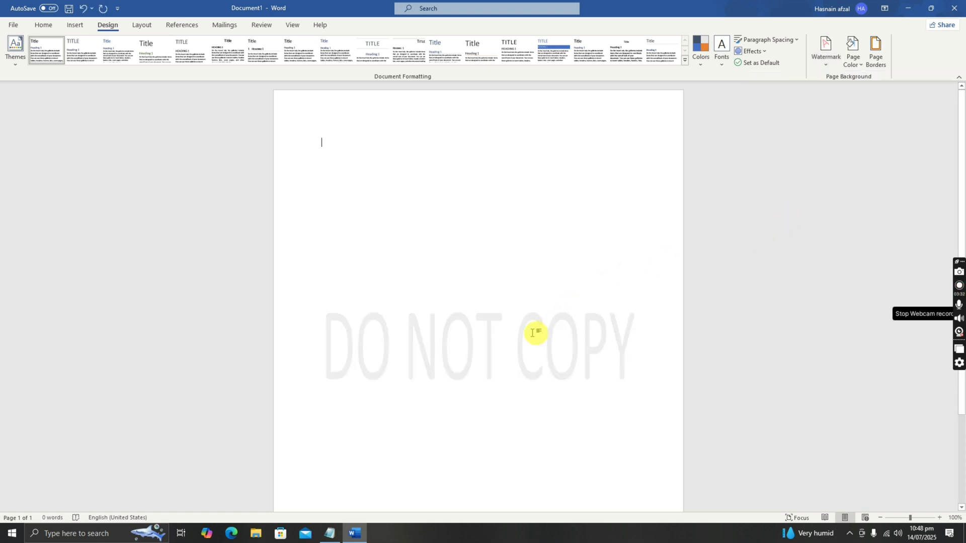
pyautogui.scroll(-2, 543, 322)
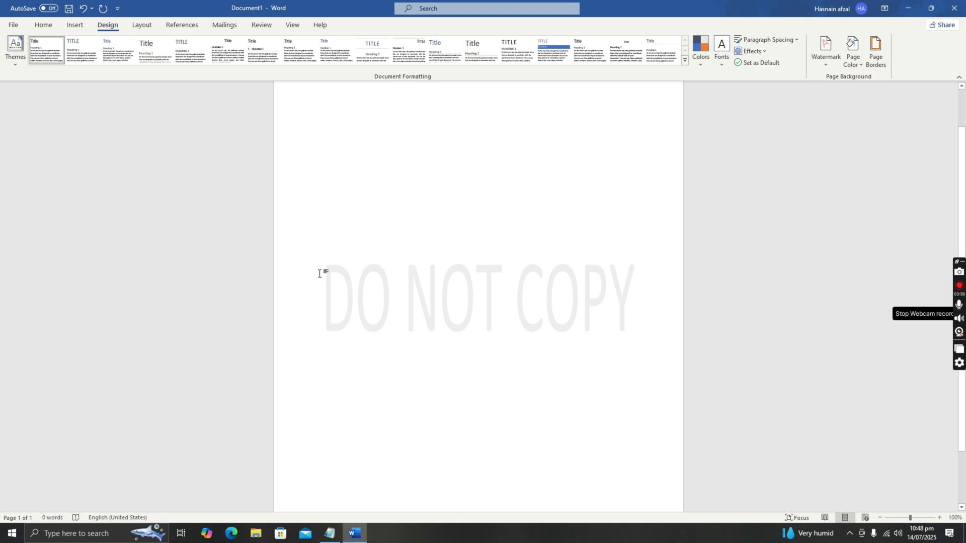
# - Check the watermarked page in the print preview and return to the document
pyautogui.hotkey('ctrl', 'p')
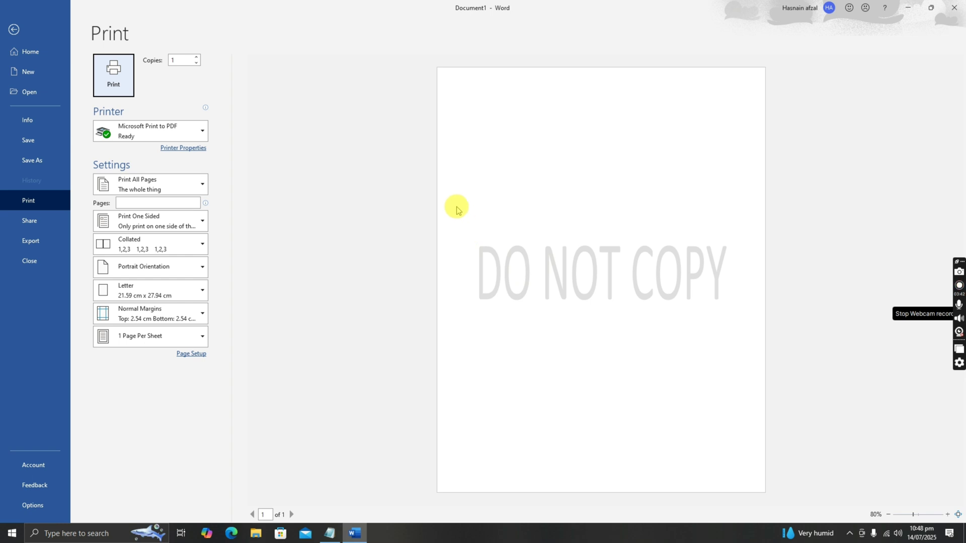
pyautogui.click(457, 221)
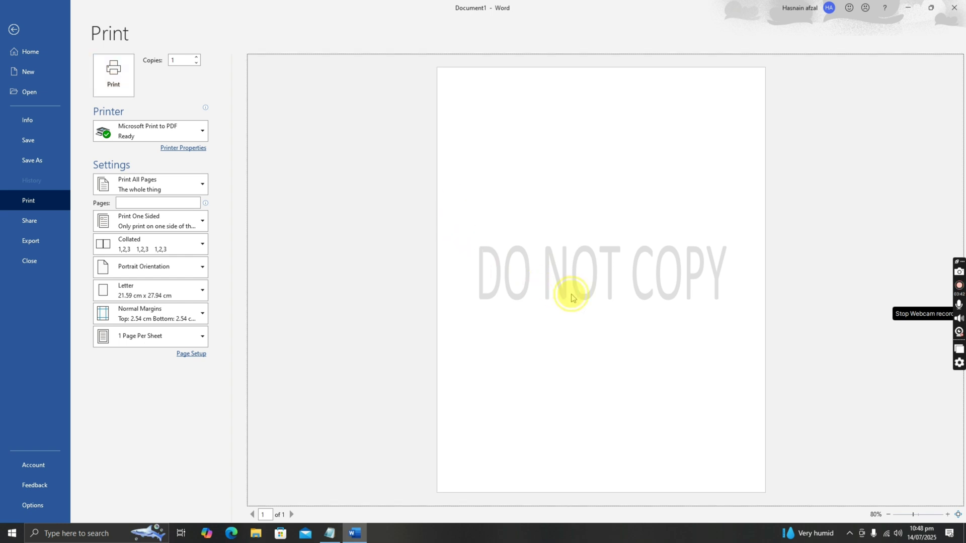
pyautogui.click(13, 31)
# - Remove the watermark from the document
pyautogui.click(526, 99)
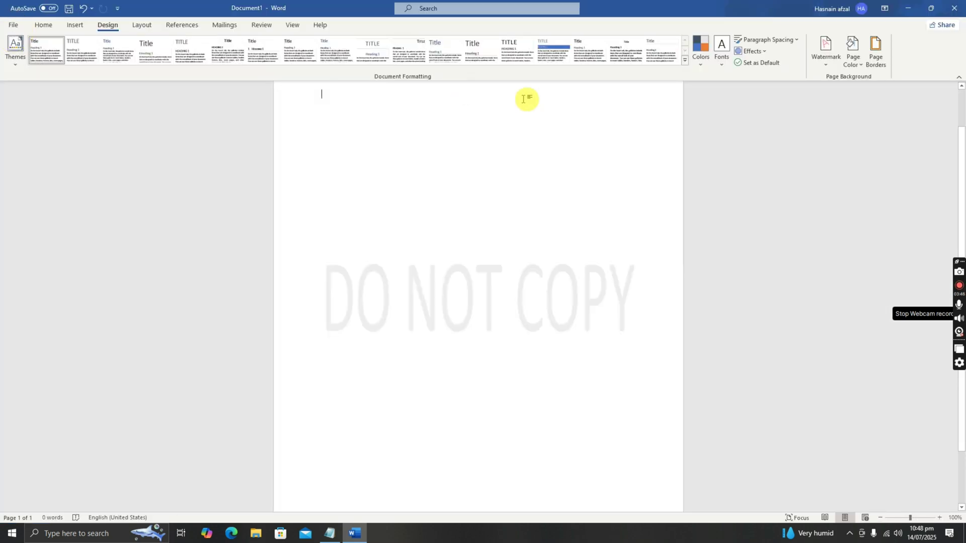
pyautogui.click(829, 64)
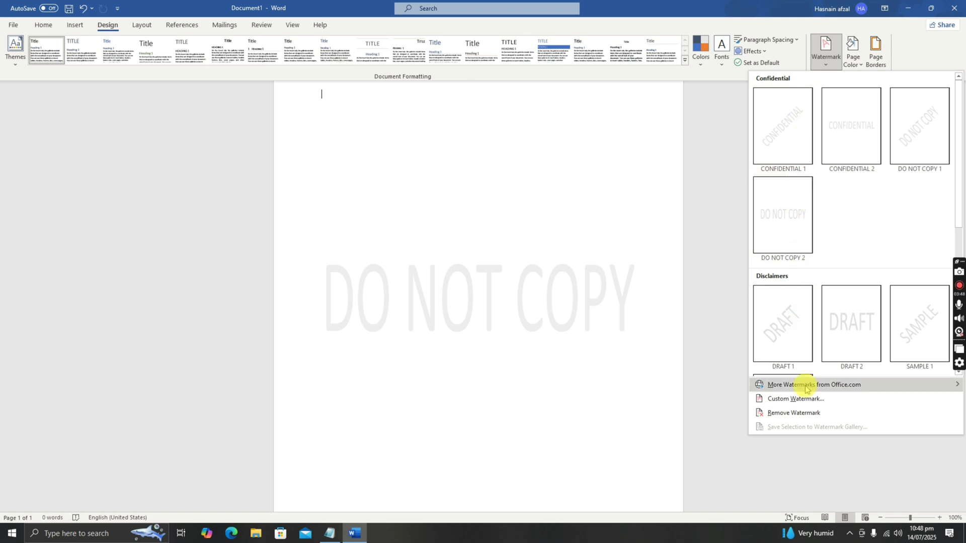
pyautogui.click(787, 415)
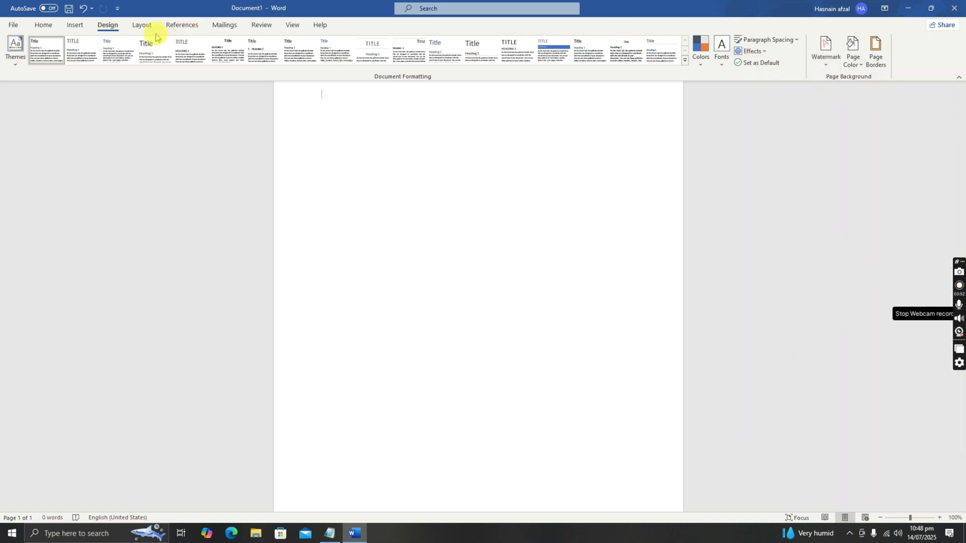
# - Look over the page layout commands and examine the preset page margins
pyautogui.click(140, 26)
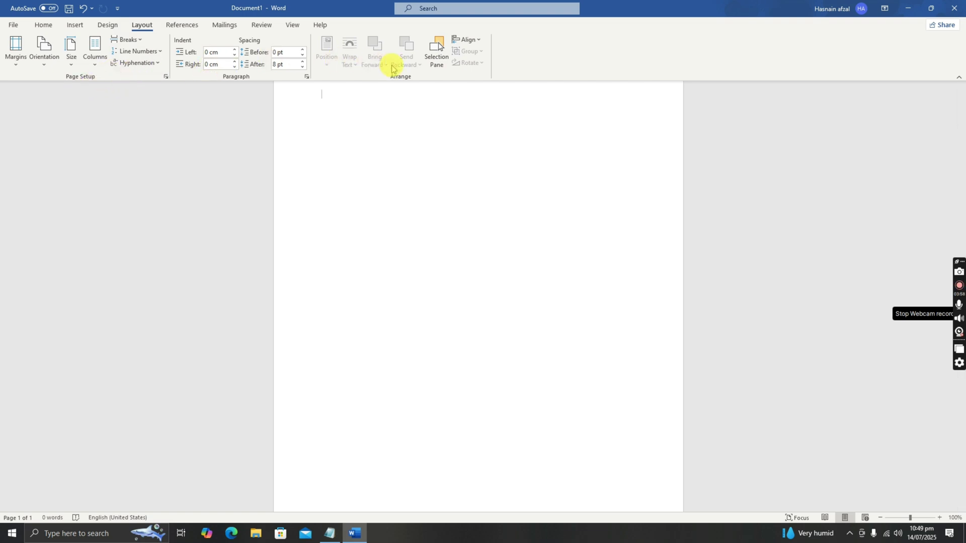
pyautogui.scroll(2, 260, 210)
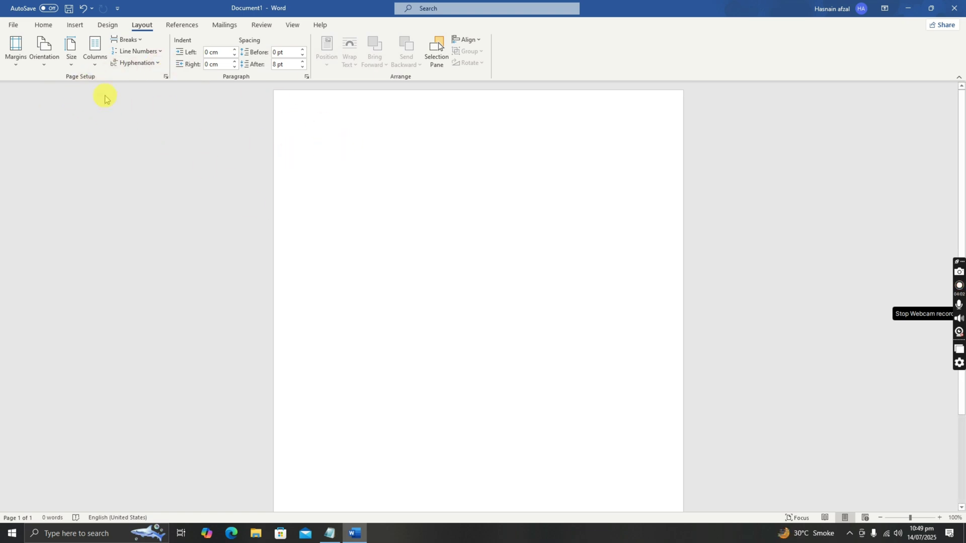
pyautogui.click(21, 60)
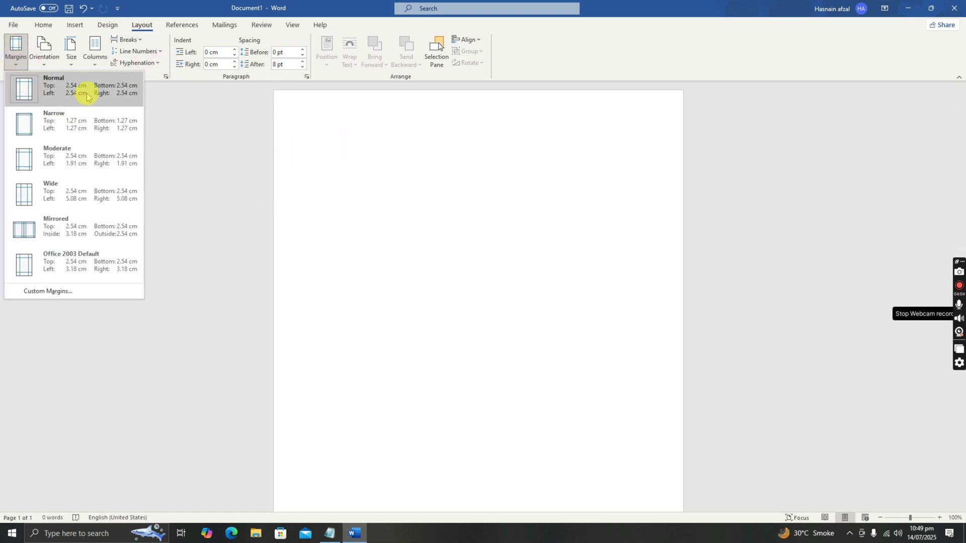
pyautogui.click(84, 116)
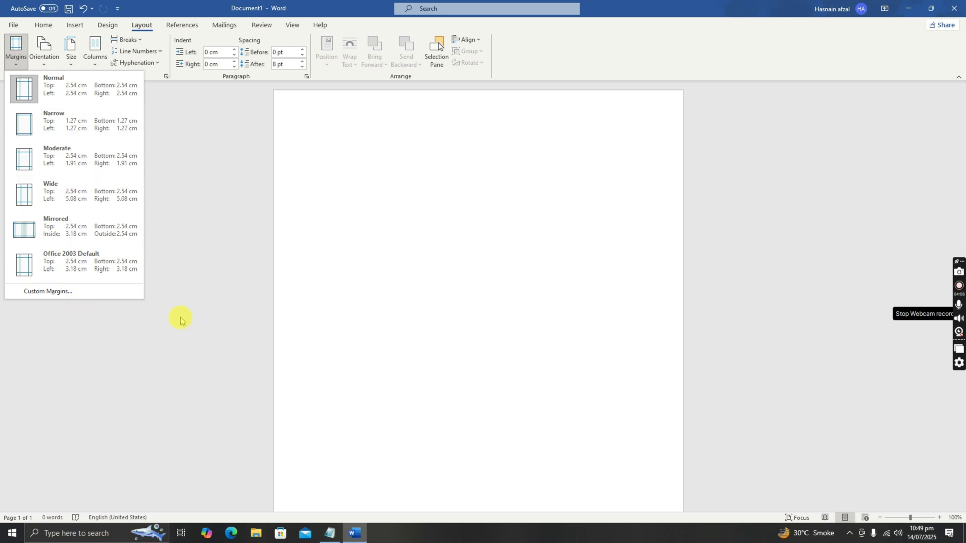
pyautogui.click(173, 286)
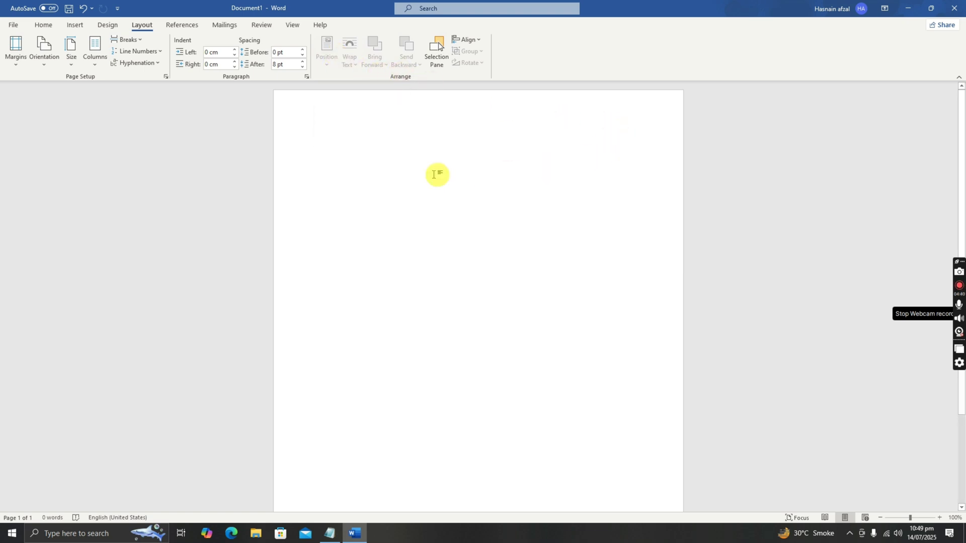
# - Look over the commands for references, mail merge, reviewing, document views and help
pyautogui.click(183, 25)
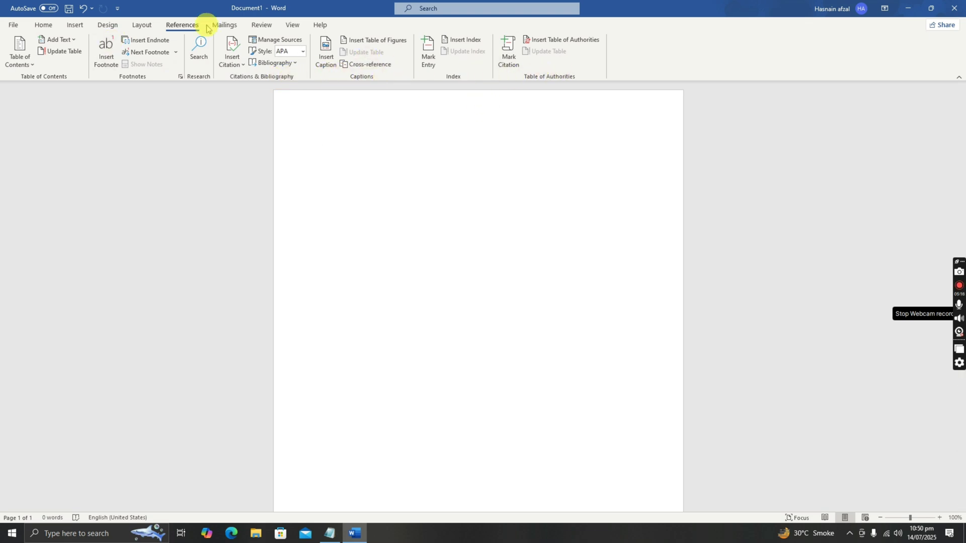
pyautogui.click(233, 28)
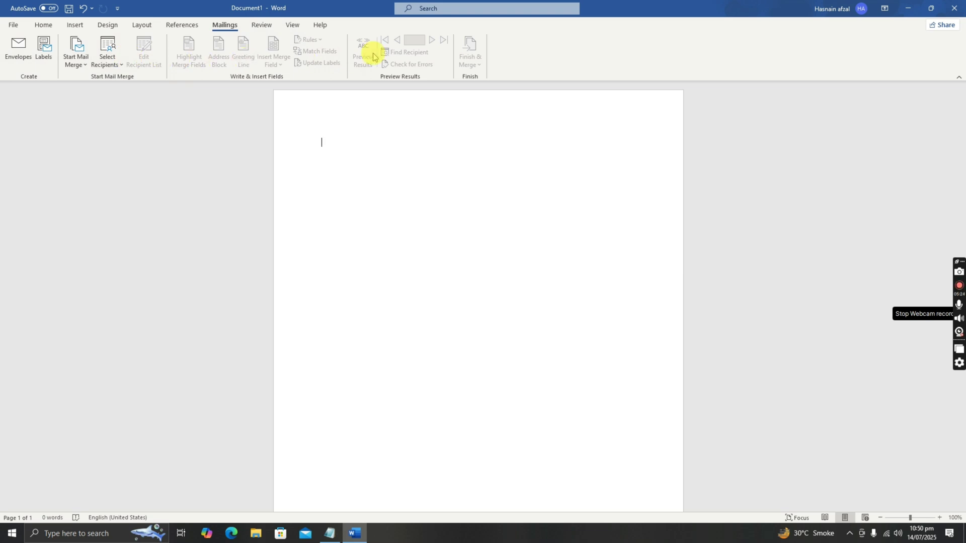
pyautogui.click(264, 23)
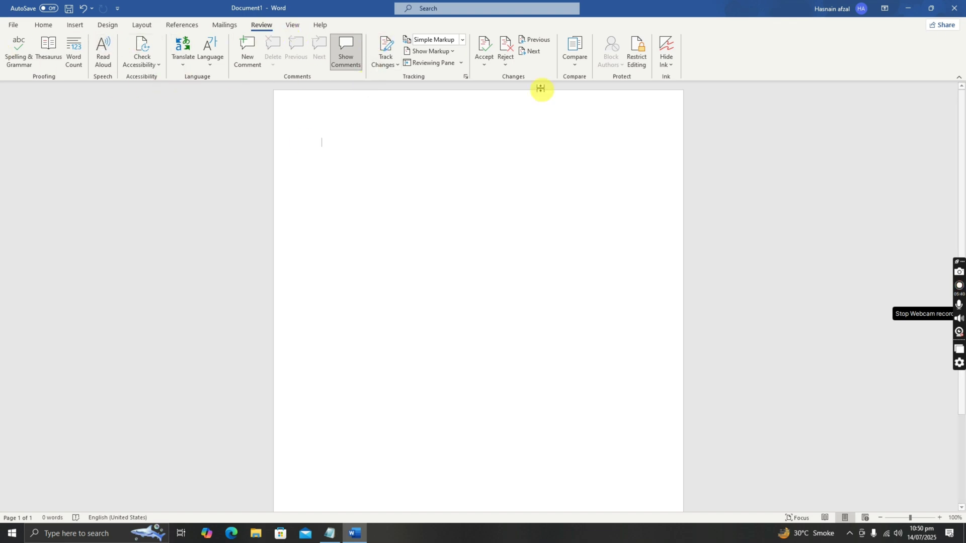
pyautogui.click(292, 24)
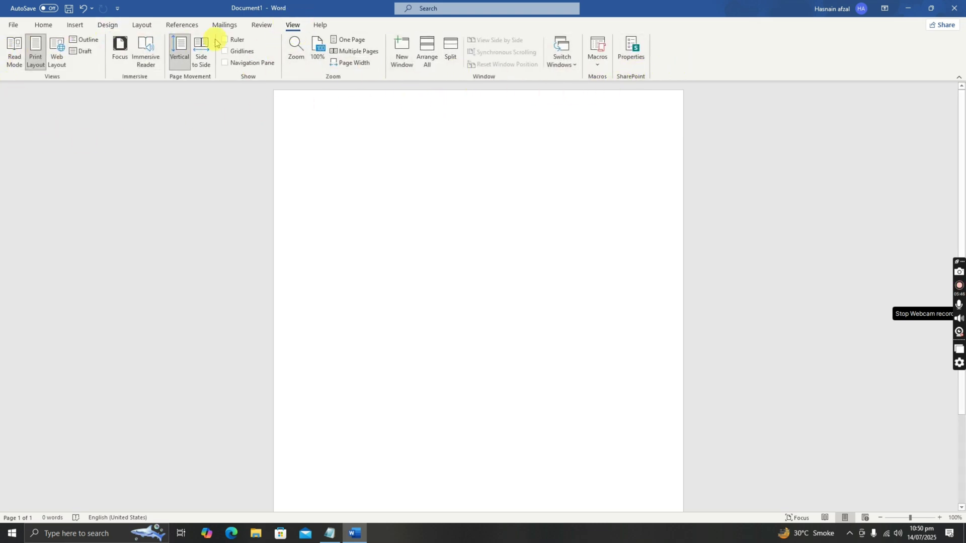
pyautogui.click(173, 25)
pyautogui.click(319, 23)
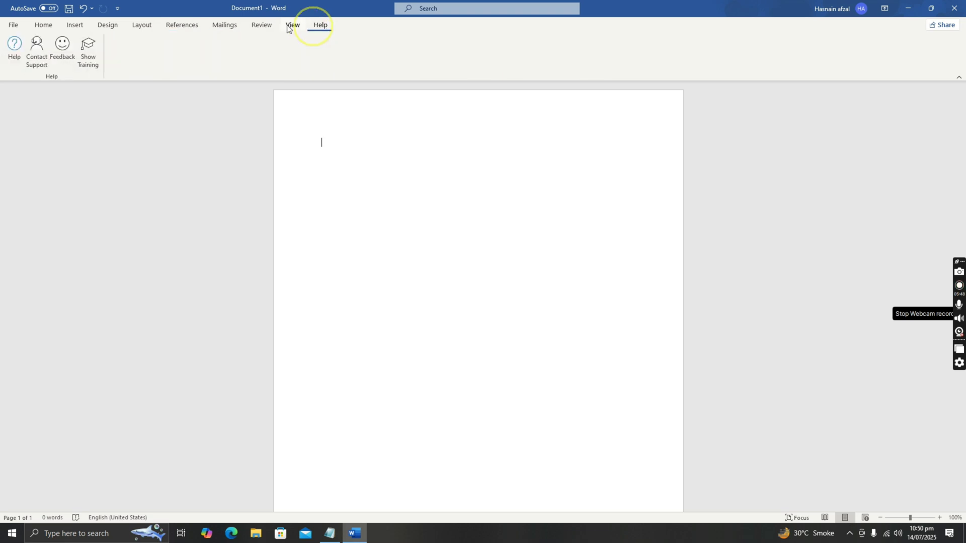
# - Browse the templates available for creating a new document
pyautogui.click(12, 24)
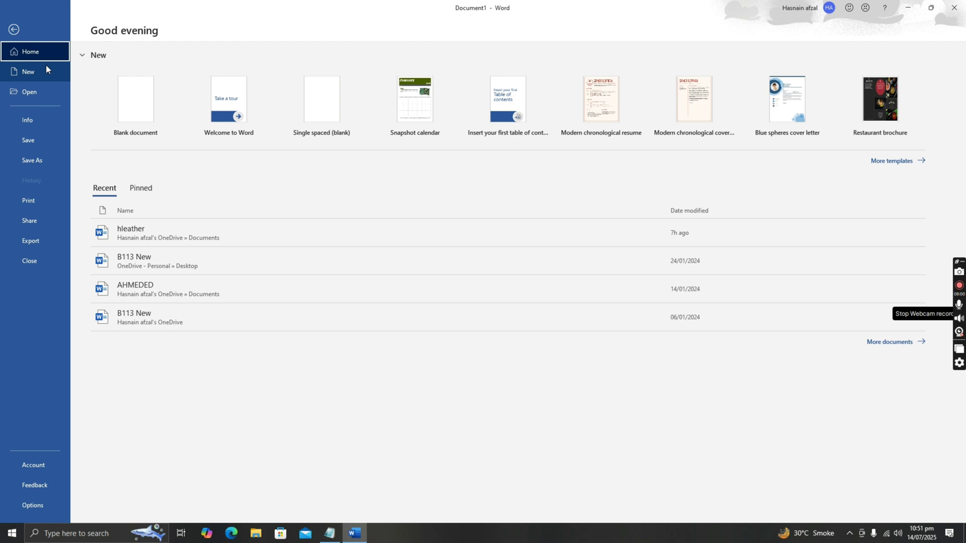
pyautogui.click(29, 71)
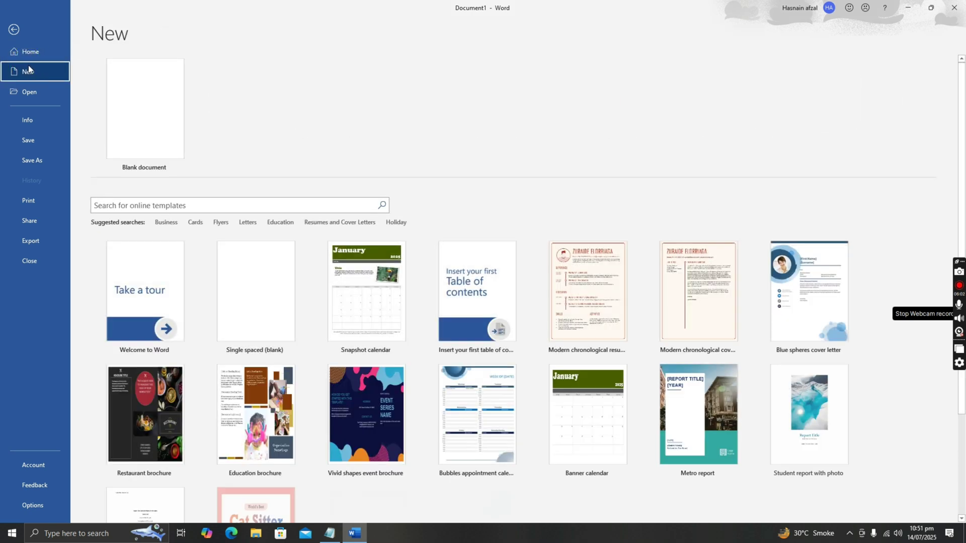
pyautogui.scroll(-3, 237, 301)
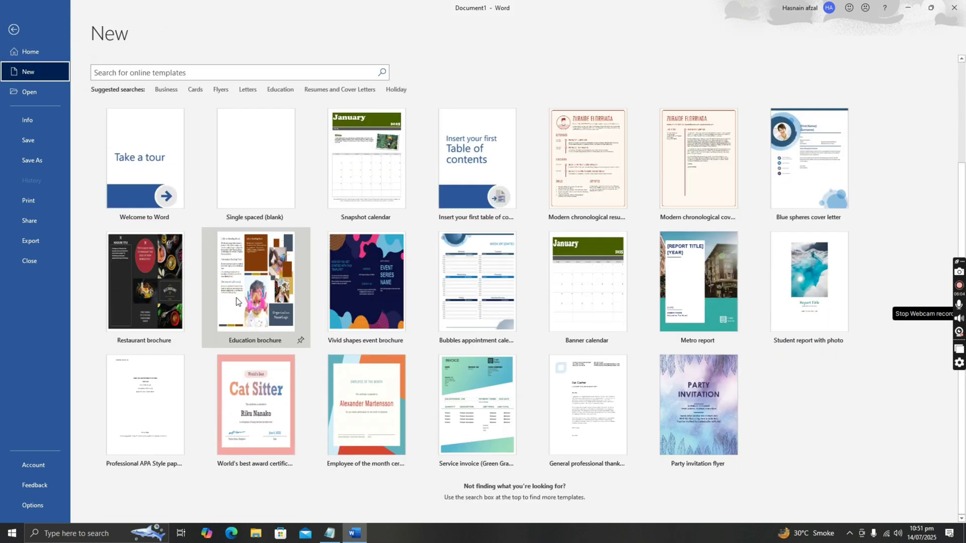